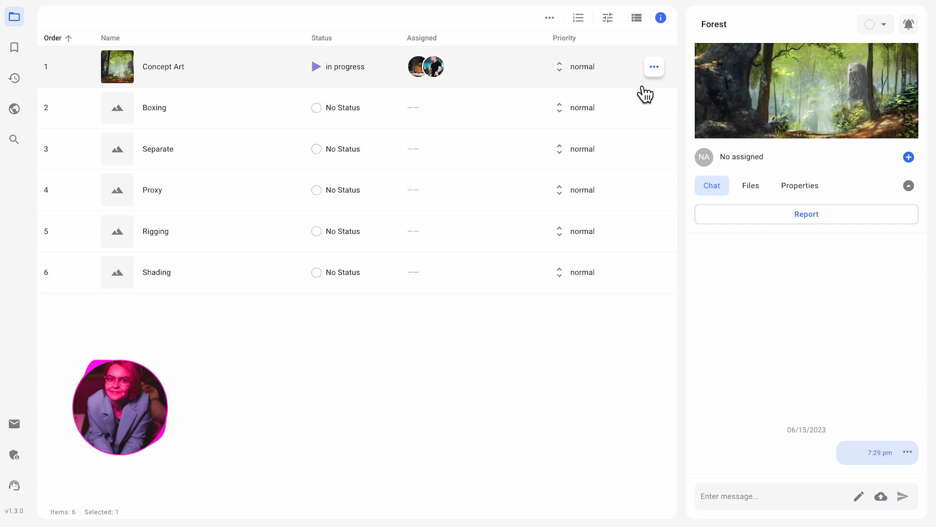
Step: Open external chats for the Concept Art task, choose Telegram, and connect the Cerebro account with Telegram
click(656, 69)
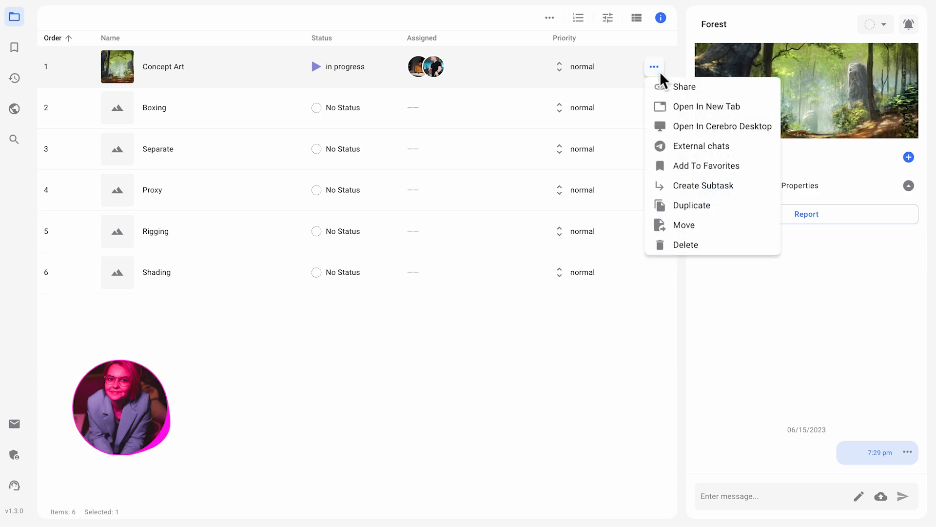
click(695, 154)
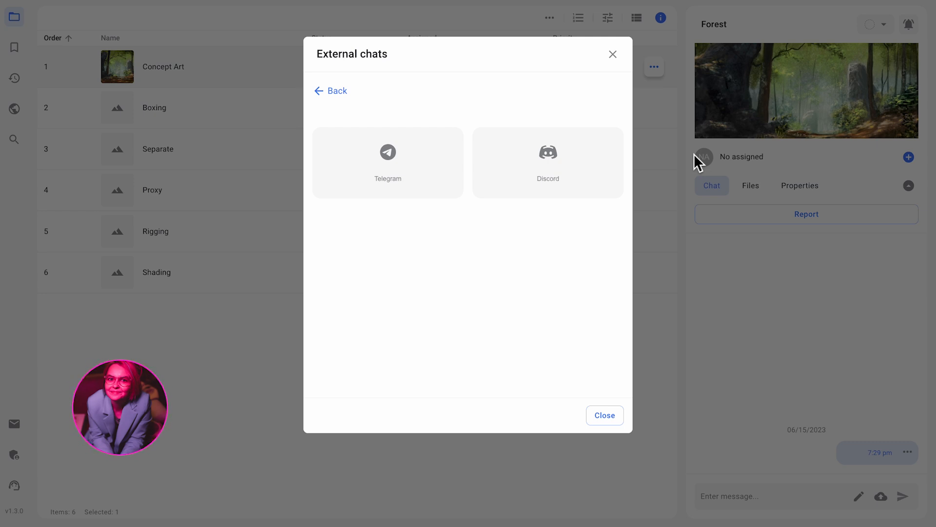
click(444, 179)
click(471, 139)
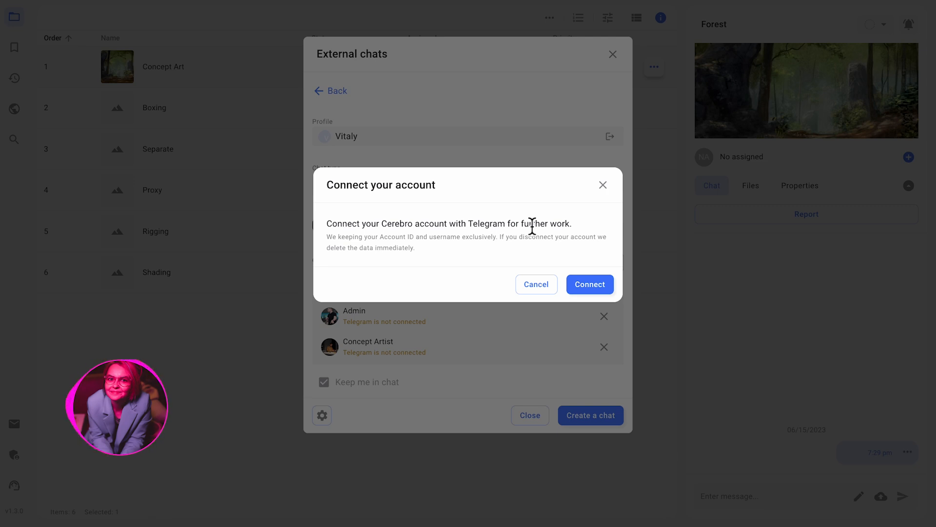
click(593, 290)
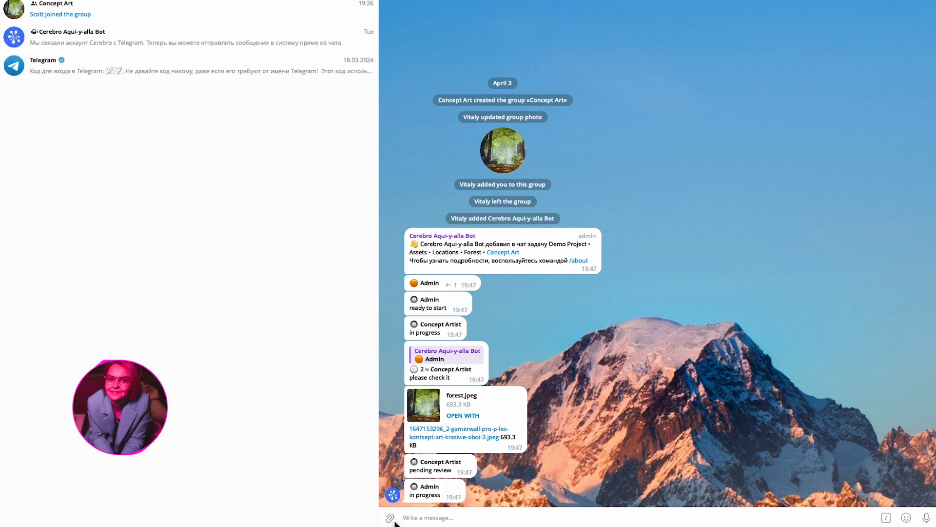
Step: In the Concept Art group in Telegram, send forest.png from the Desktop with the caption "check please"
click(393, 520)
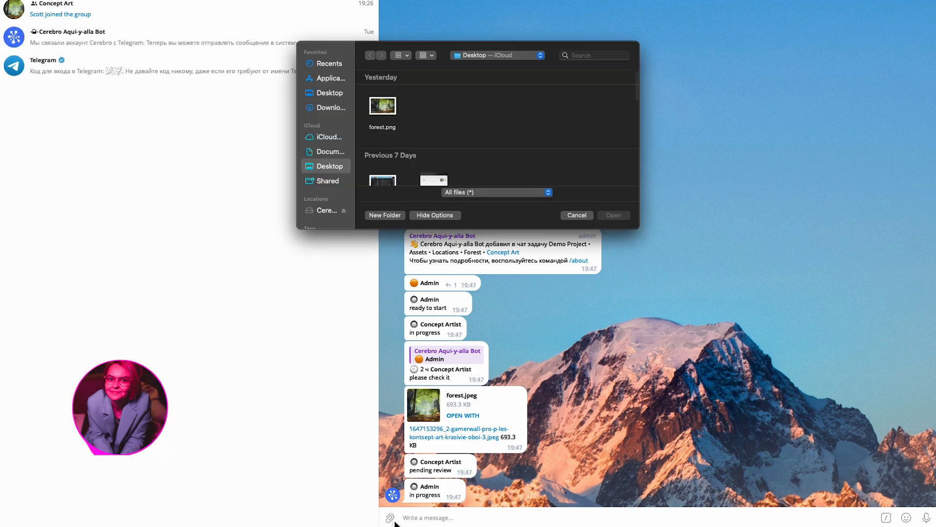
click(390, 107)
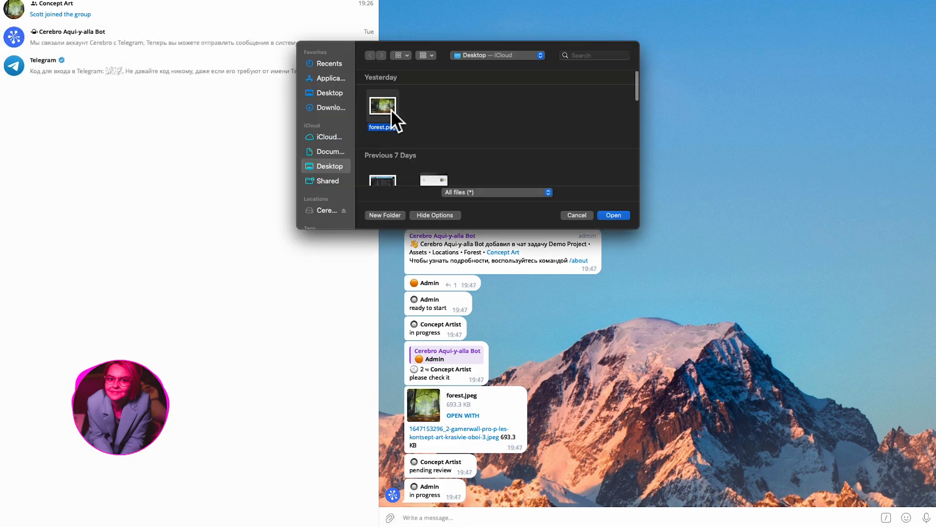
click(618, 215)
text(c)
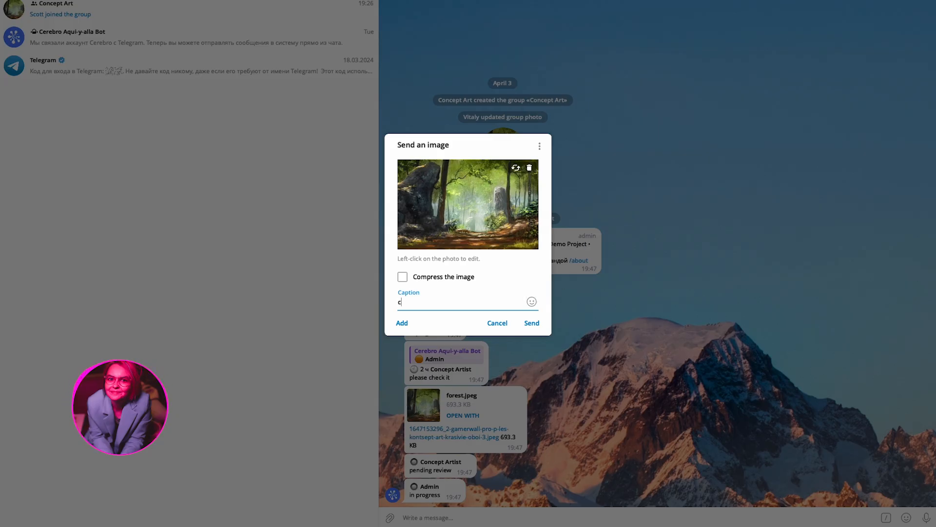
text(heck please)
click(536, 325)
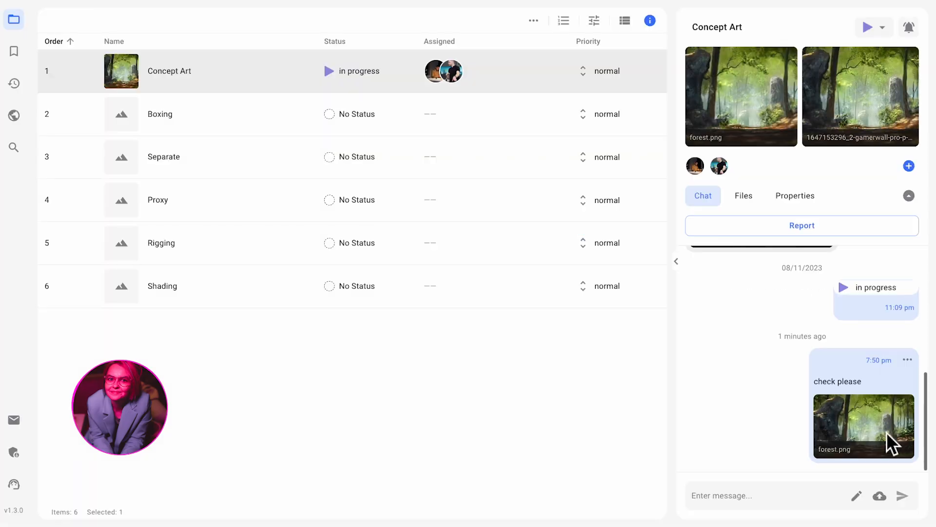
Step: Back in Cerebro, set the Concept Art task's status to completed
click(883, 26)
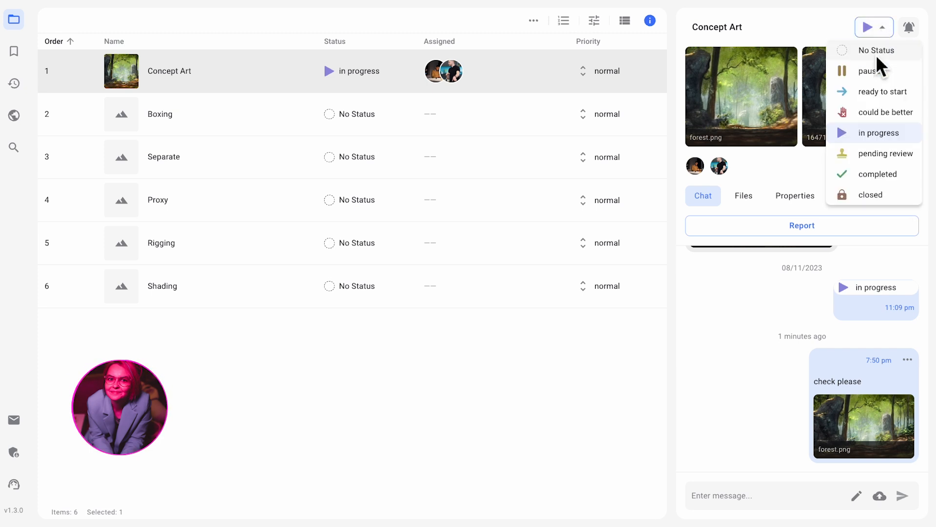
click(875, 173)
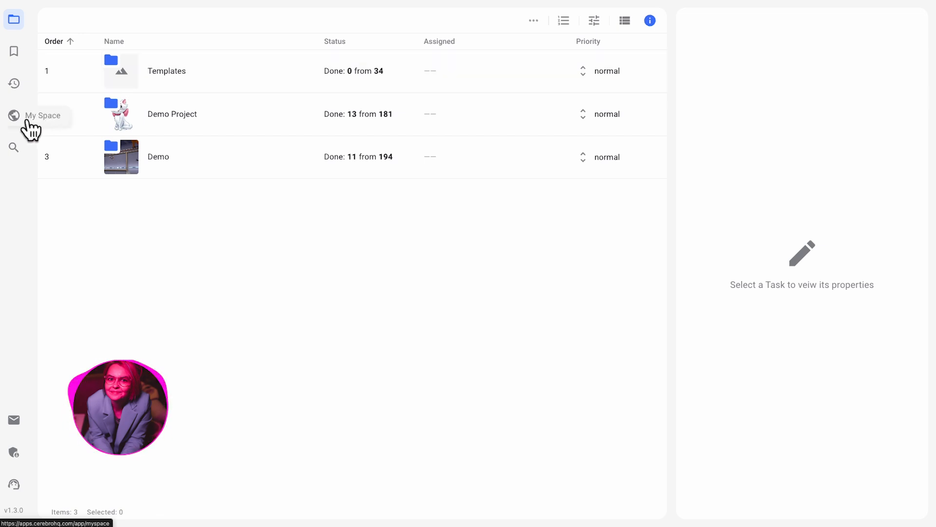
Step: Open the Demo page group of New folder in My Space and show the Reports page's selection criteria
click(27, 122)
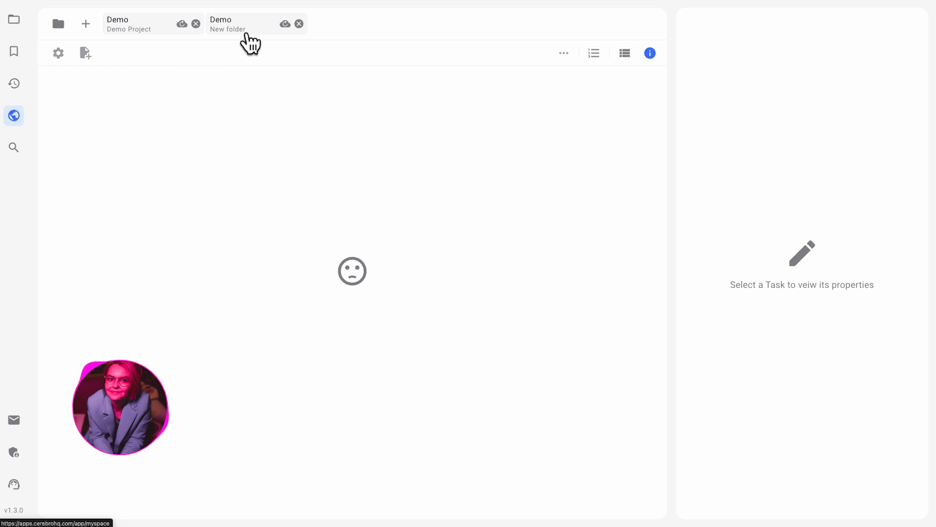
click(246, 36)
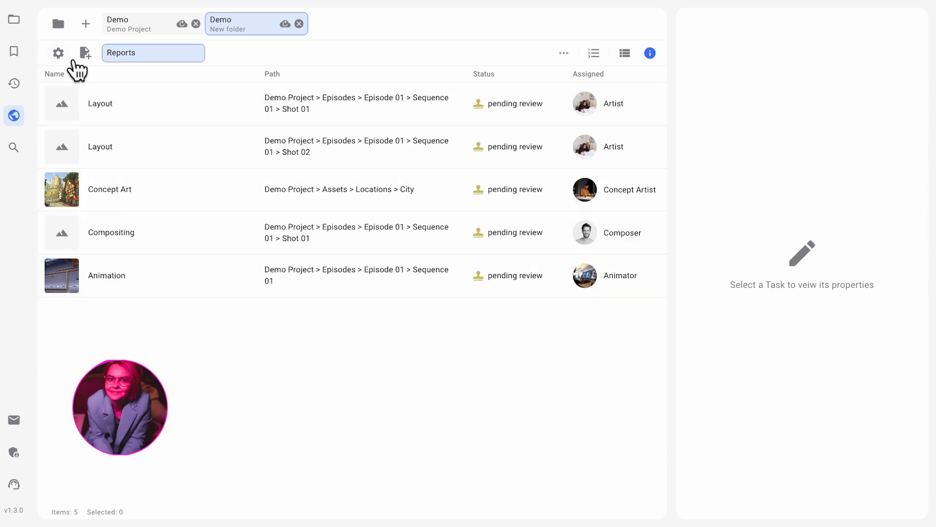
click(71, 59)
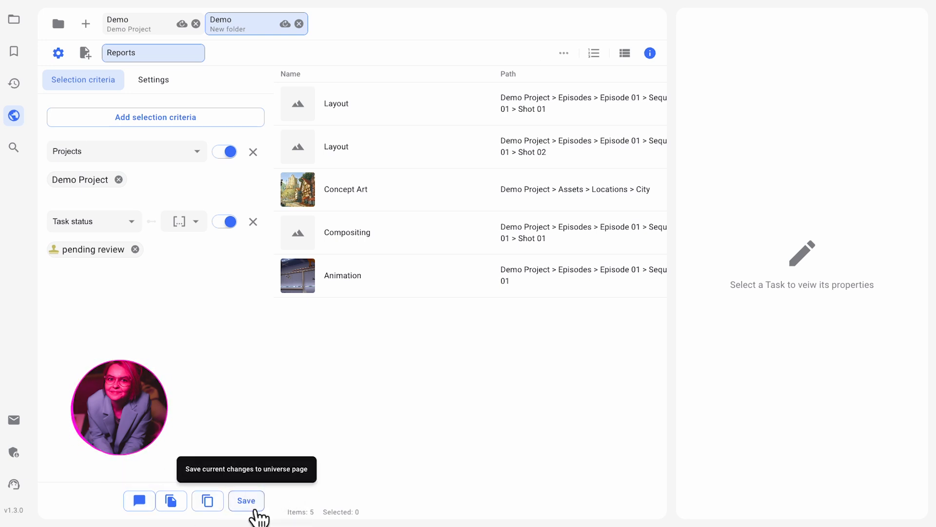
Step: Create a new Telegram chat named Reports for the Reports page and open its chat link
click(141, 505)
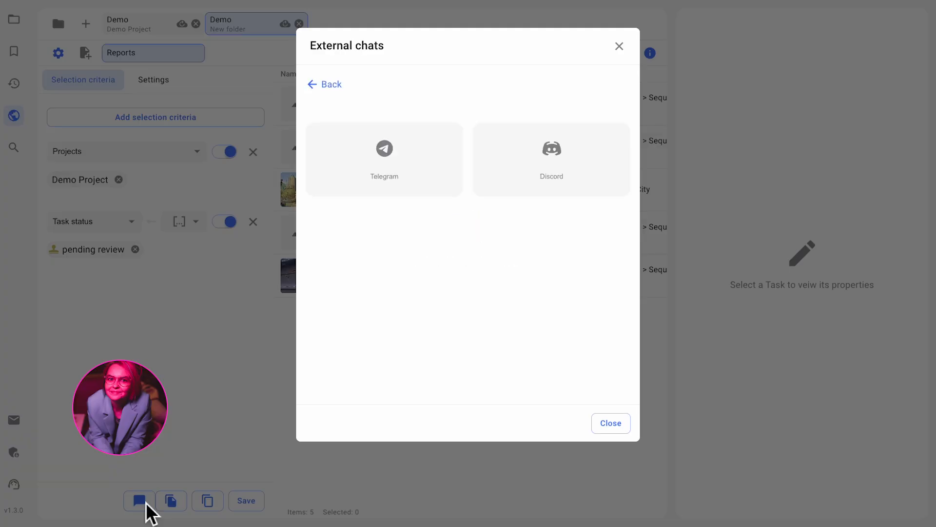
click(388, 171)
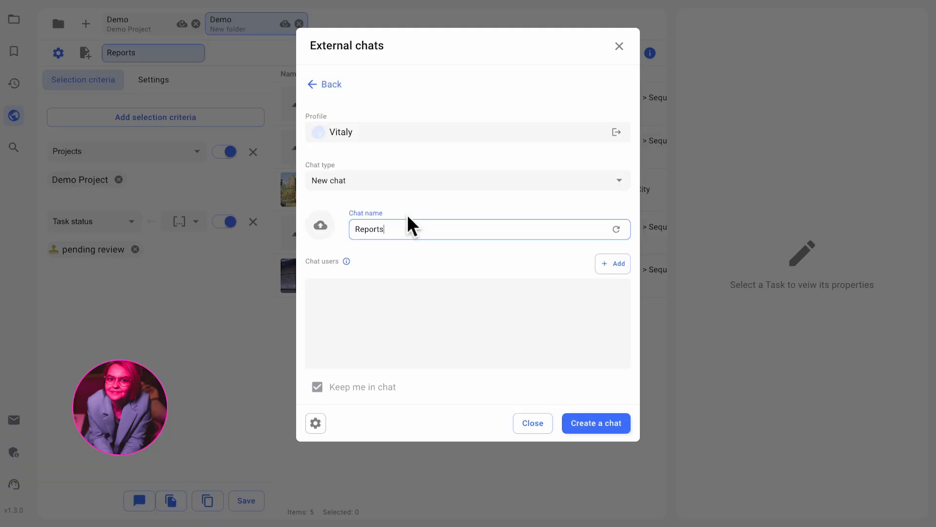
click(601, 423)
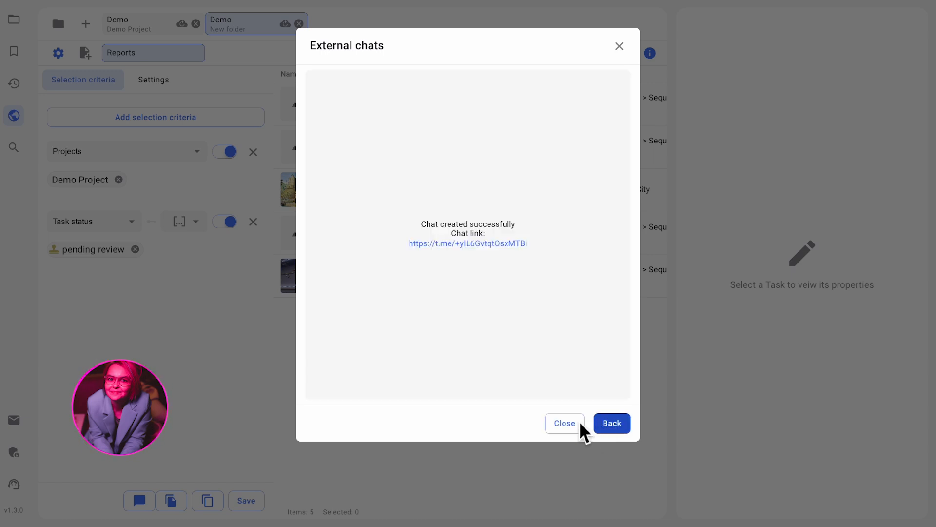
click(522, 248)
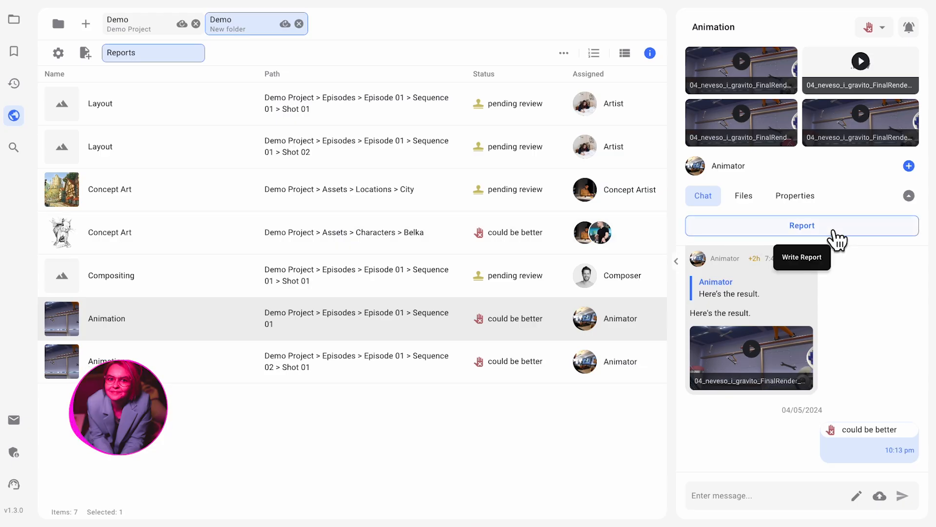
Step: Fill in a report for the Animation task with description "new version", 4 h 00 m worked, and status pending review
click(833, 230)
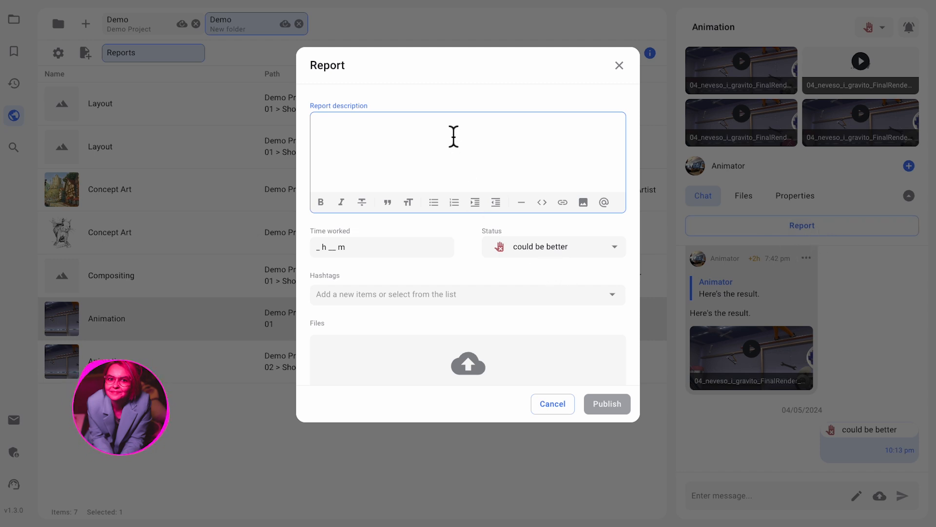
text(new version)
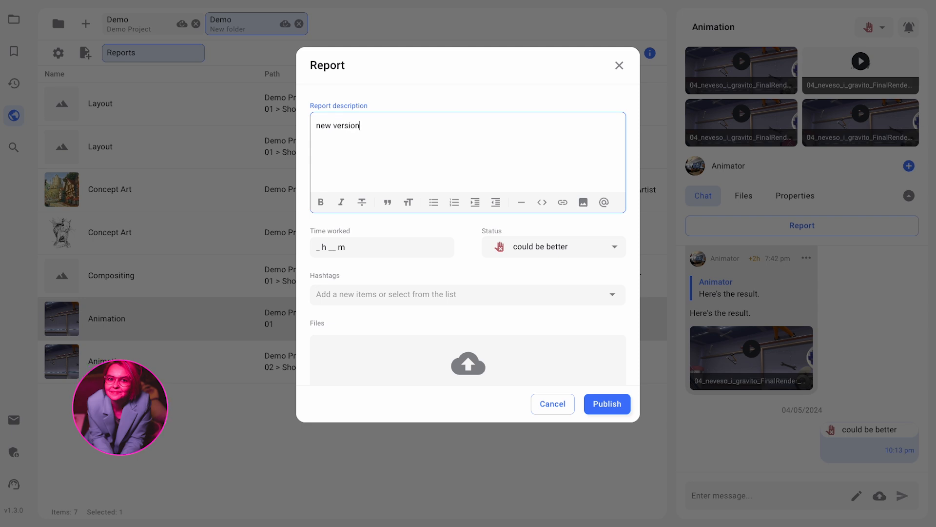
click(341, 251)
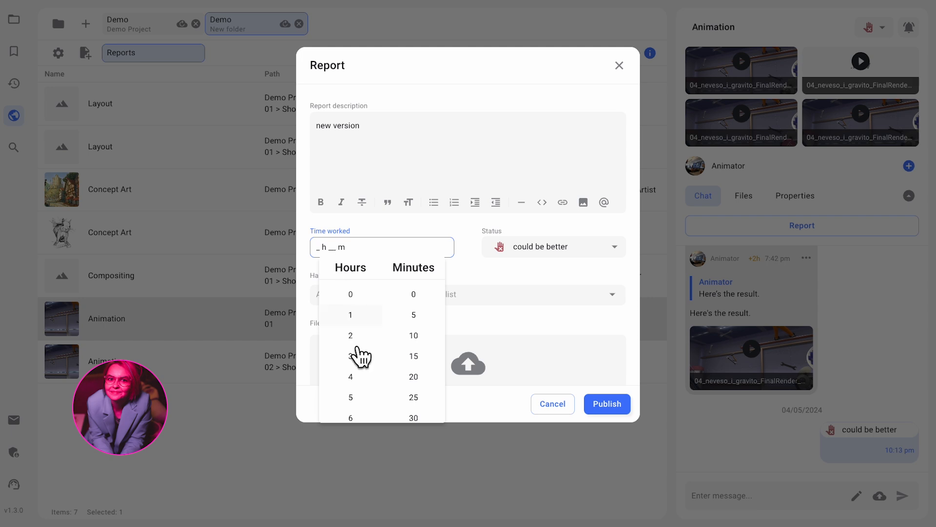
click(363, 379)
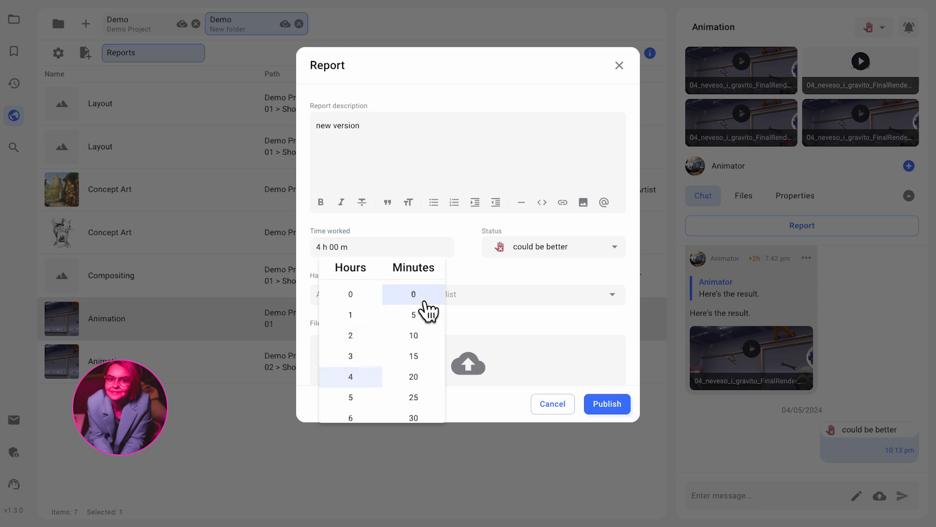
click(526, 274)
click(560, 245)
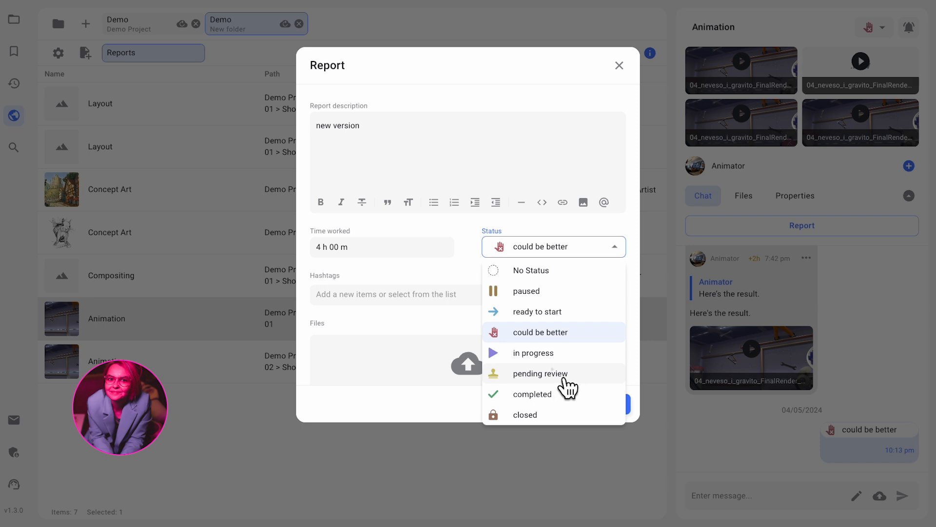
click(564, 379)
Step: Attach 04_neveso_i_gravito_FinalRender_h.mov from Downloads to the report and publish it
click(476, 370)
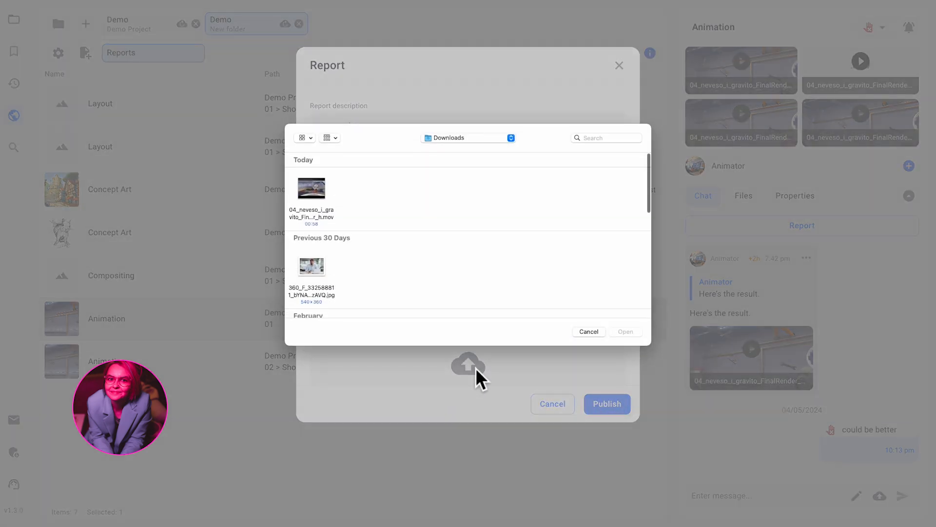
click(319, 193)
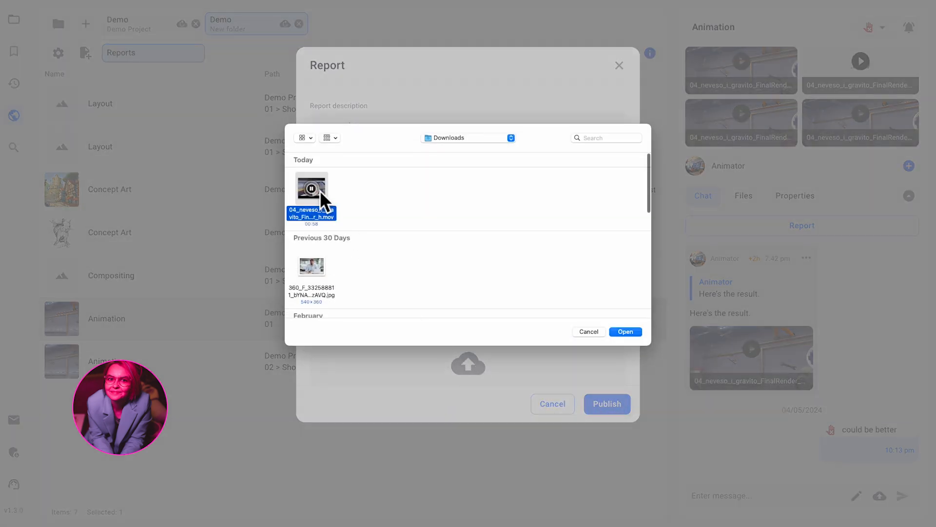
click(627, 333)
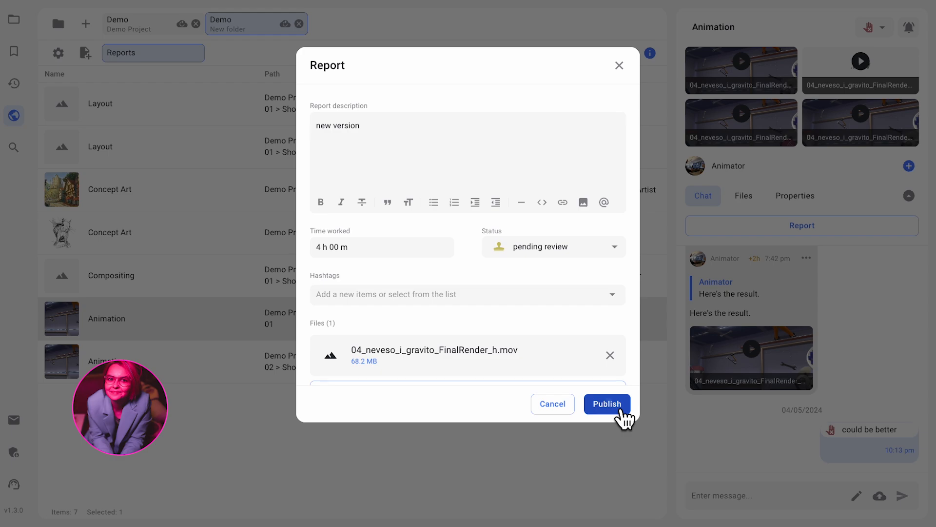
click(621, 411)
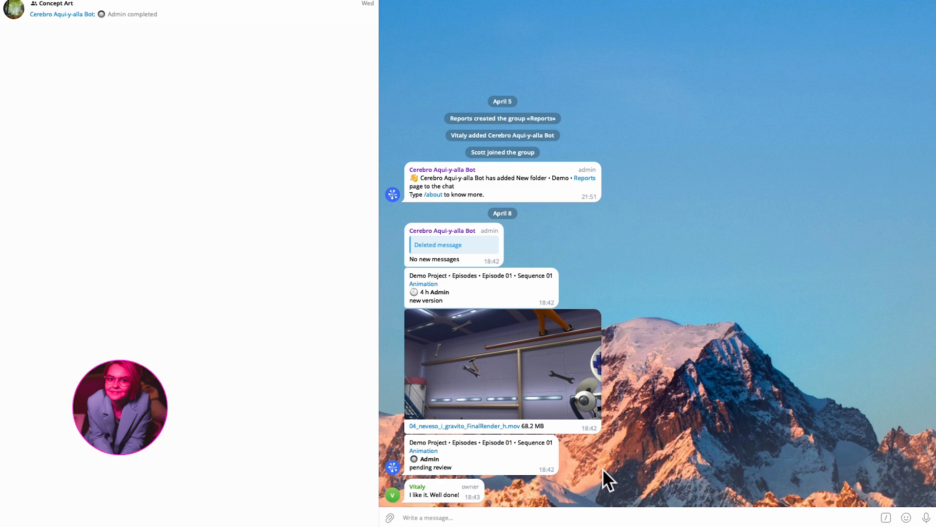
Step: In Telegram's Reports chat, reply to the video message with the /status@CerebrohqBot command and set the task status to completed
right_click(550, 374)
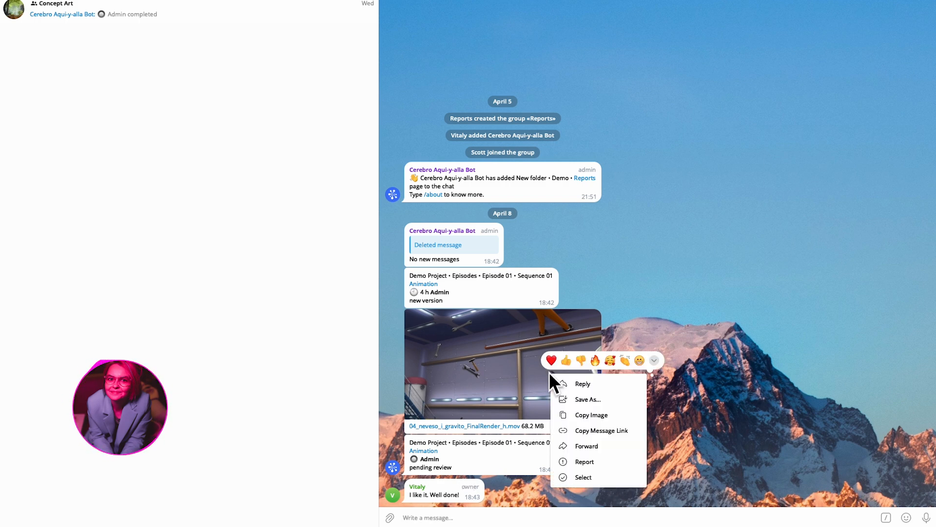
click(595, 386)
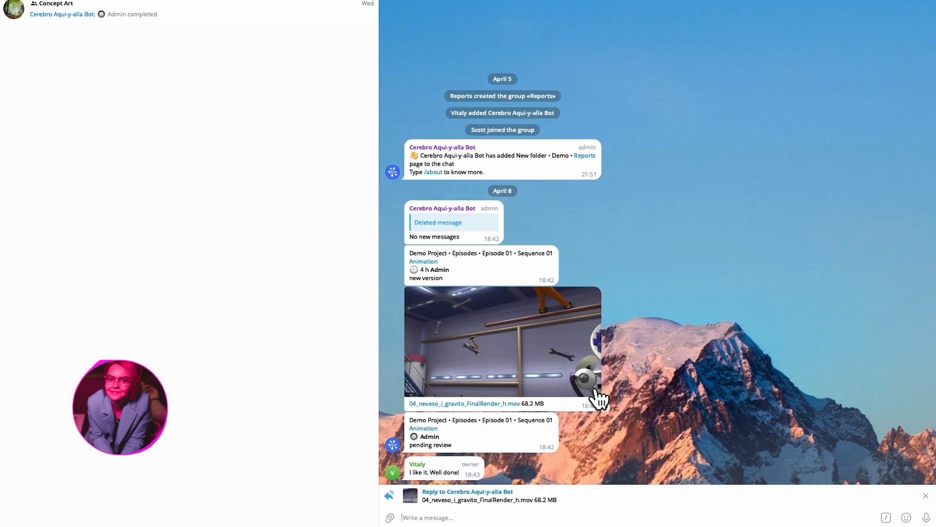
click(888, 518)
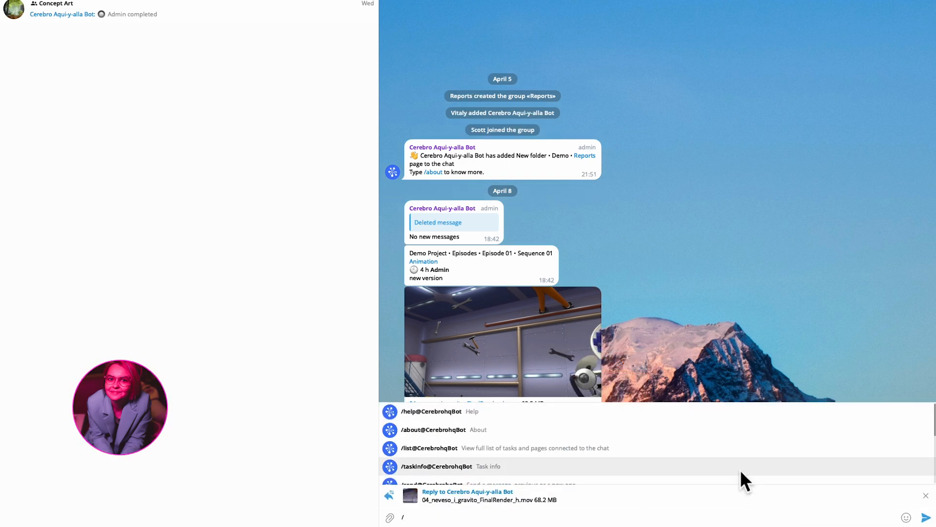
scroll(739, 469, down, 2)
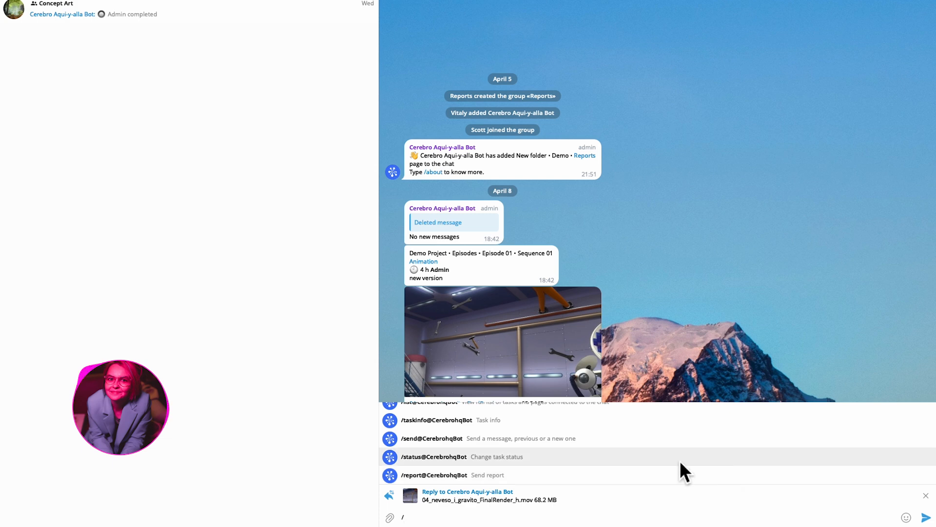
click(662, 461)
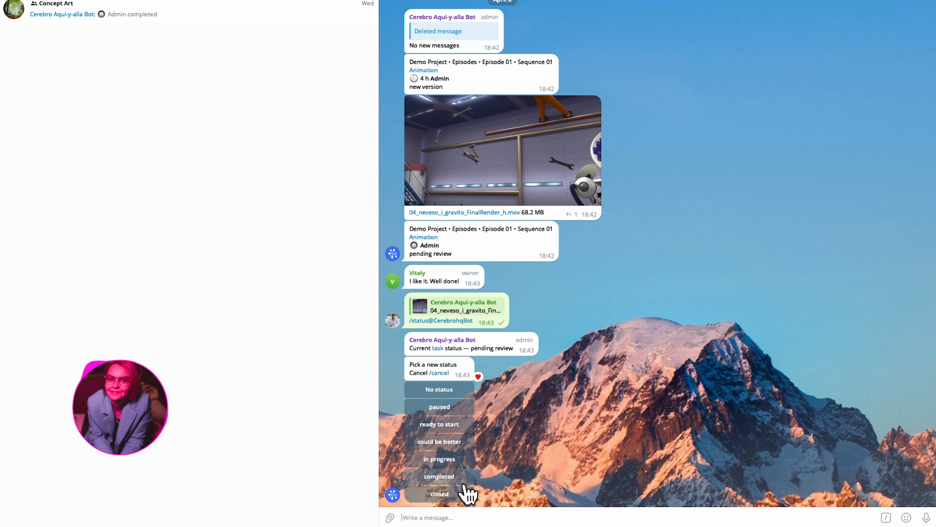
click(463, 483)
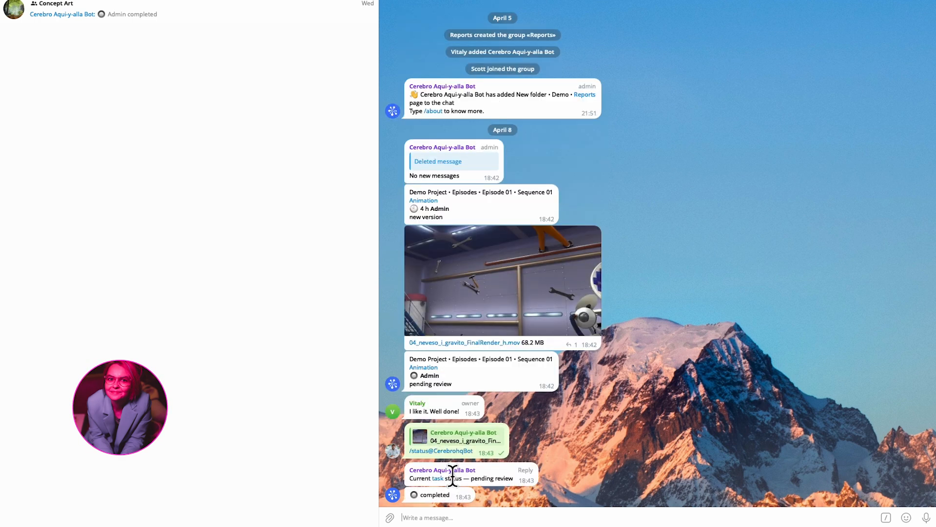